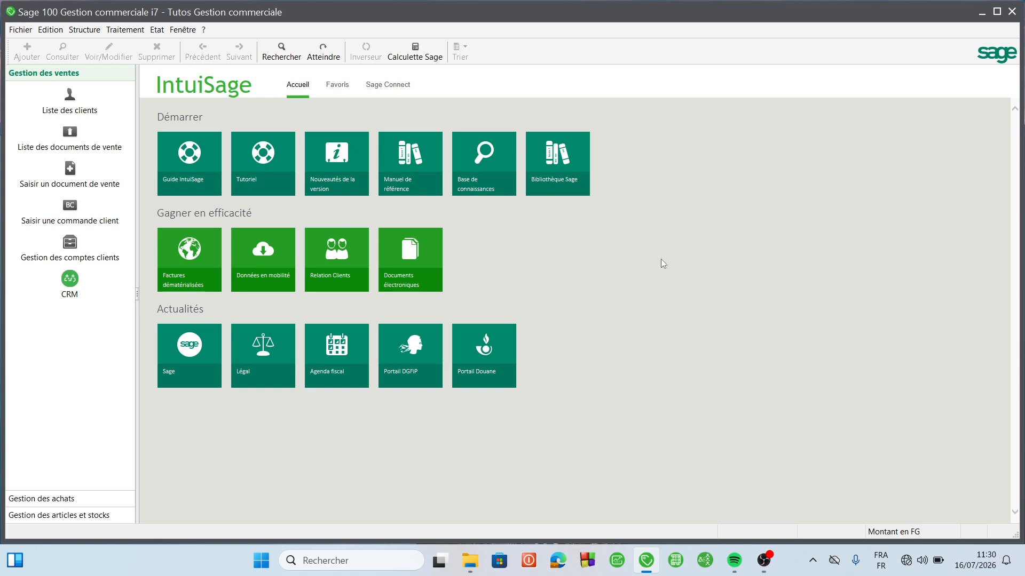
Step: Open the company's article parameters at the purchase and sale unit settings (Unité d'achat et vente)
click(22, 33)
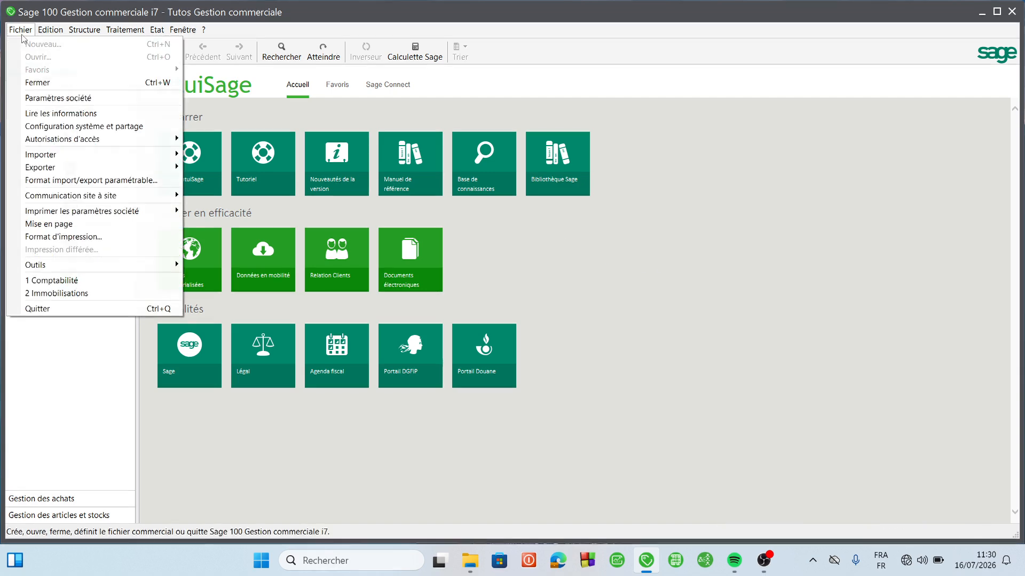
click(71, 99)
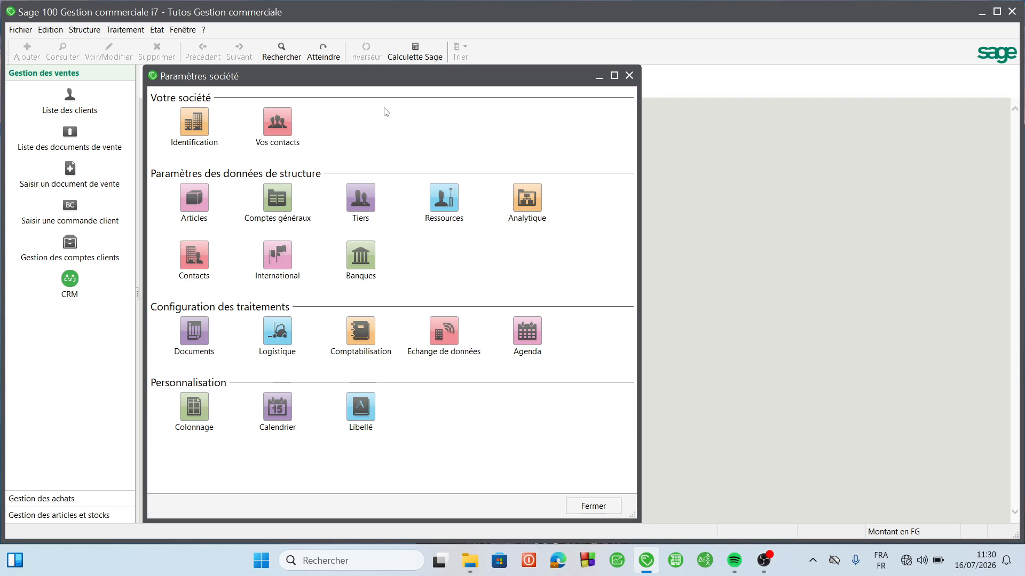
click(207, 202)
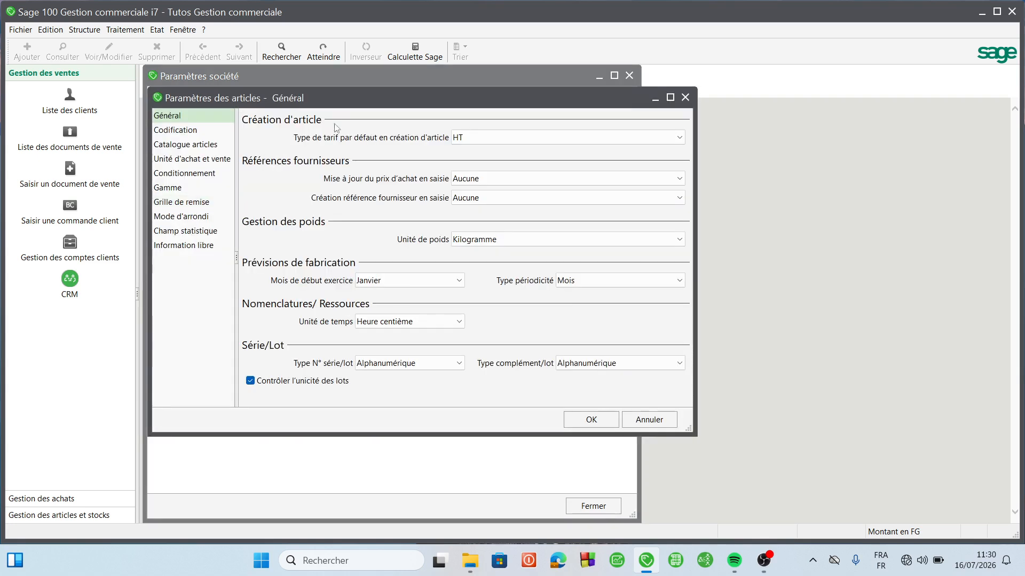
drag(507, 104, 639, 115)
click(329, 170)
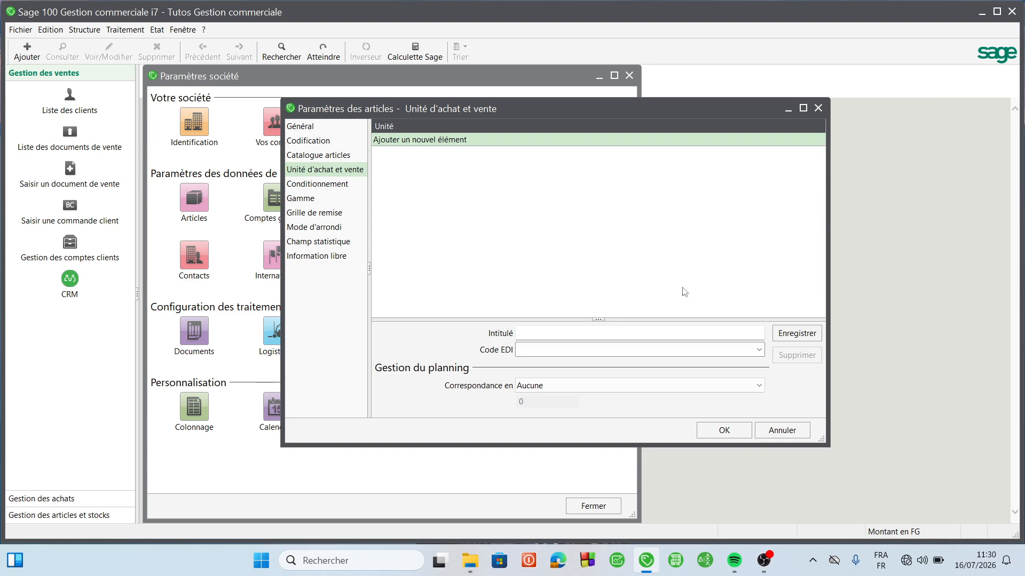
Step: Add and save a purchase and sale unit titled Carton with EDI code CT
click(543, 335)
click(739, 353)
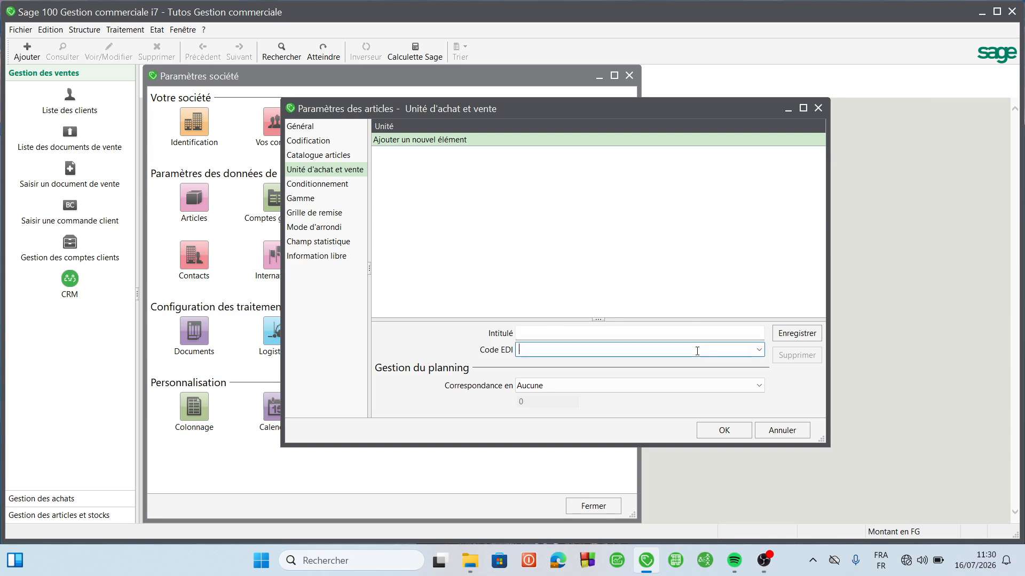
click(758, 351)
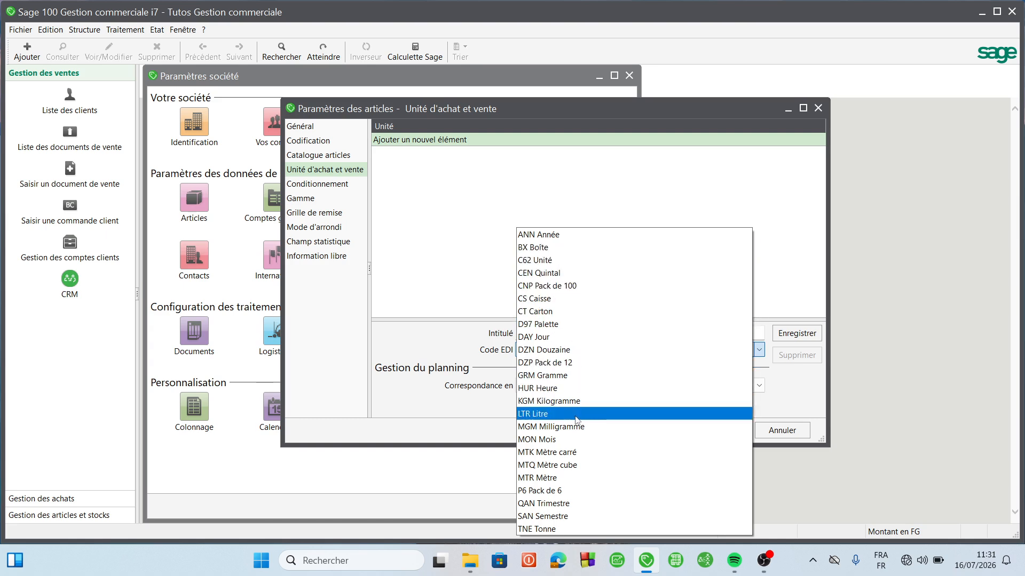
click(490, 368)
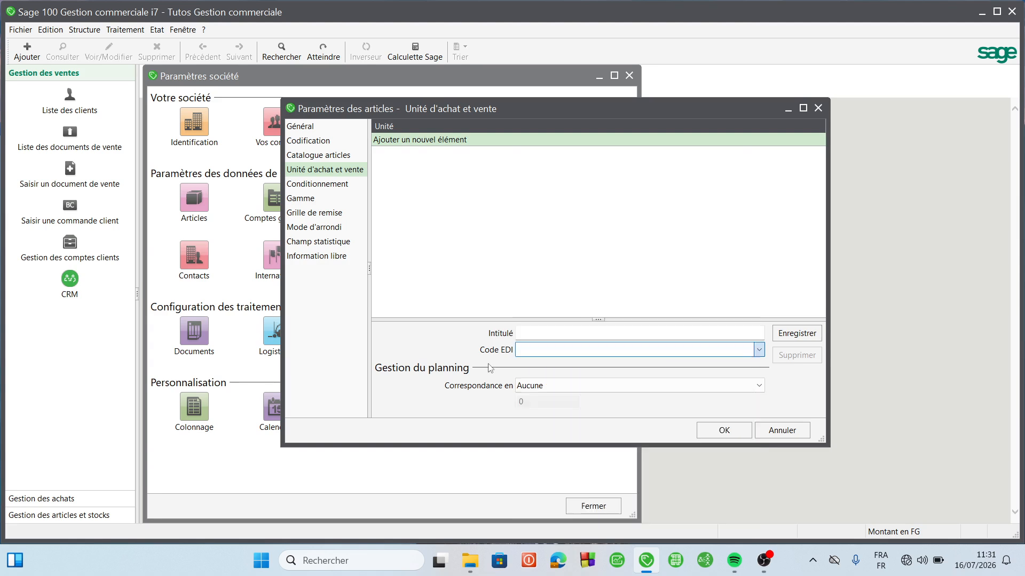
click(543, 336)
text(Ca)
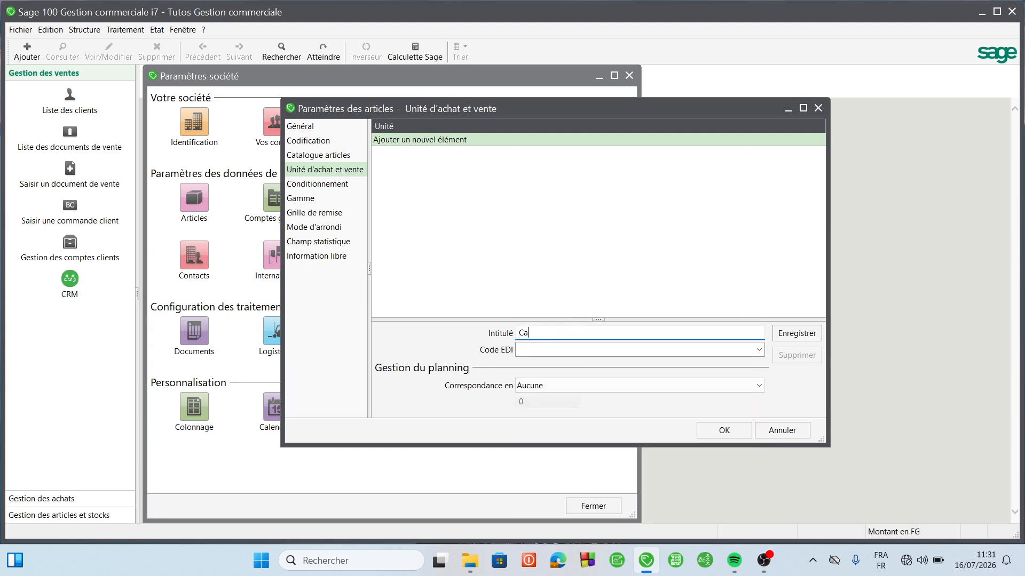
text(rto,)
text(n)
click(585, 352)
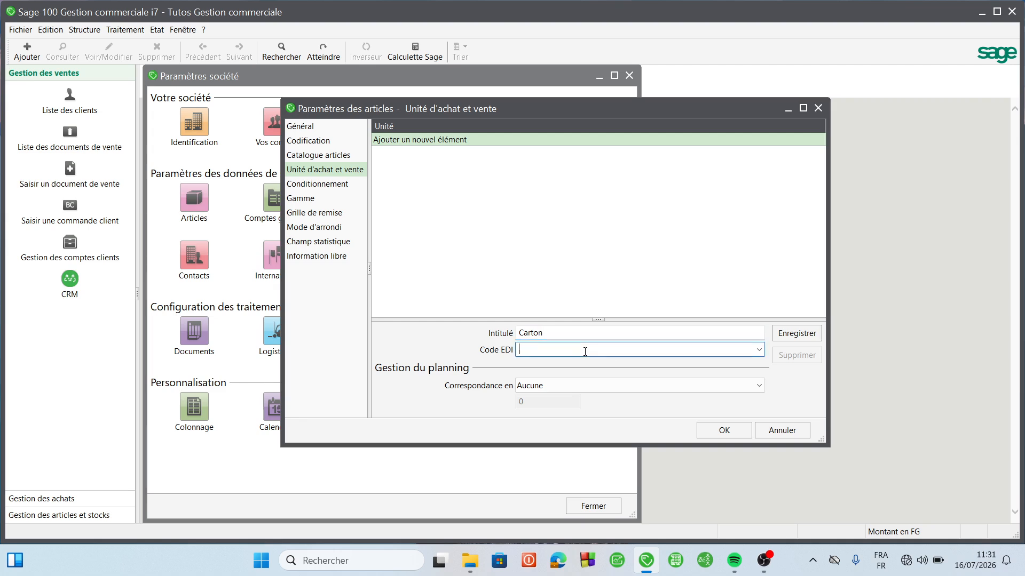
click(585, 352)
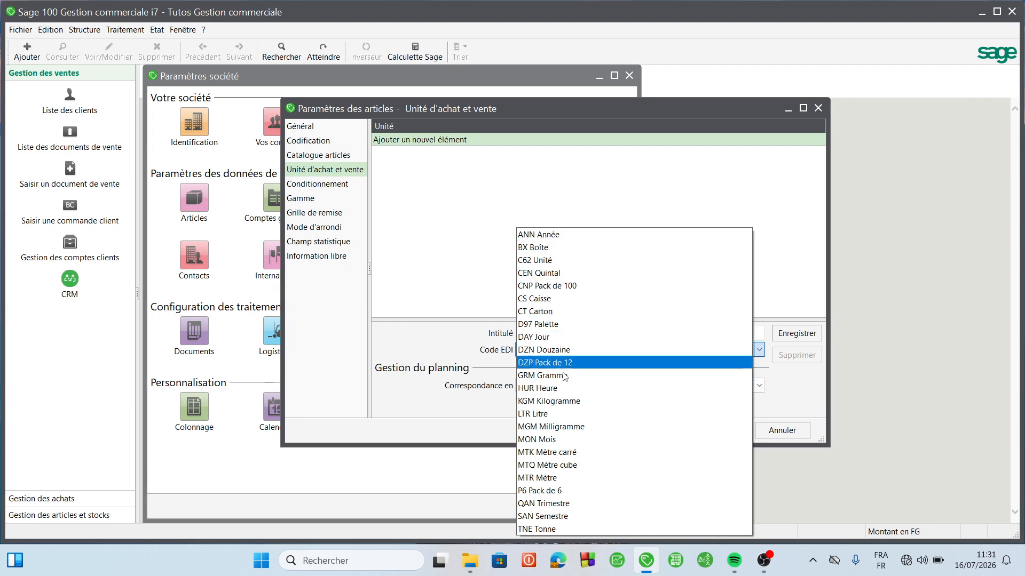
click(552, 313)
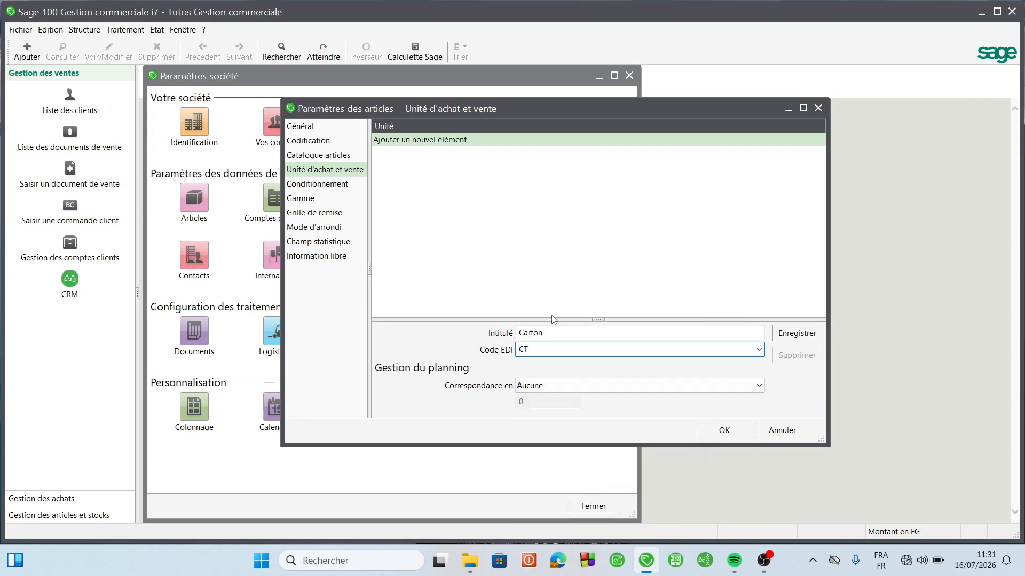
click(810, 336)
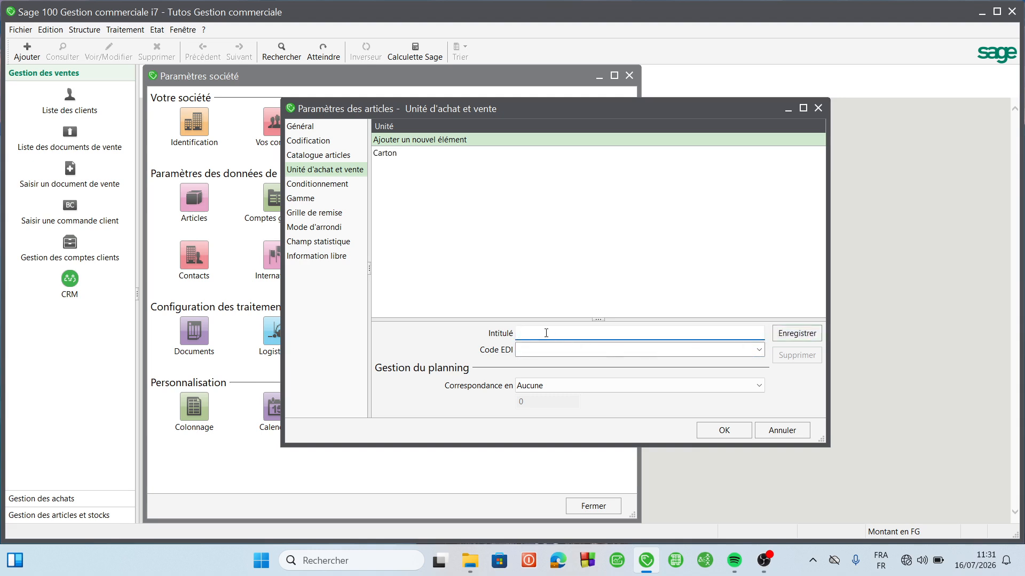
Step: Add and save a unit titled Boite with EDI code BX
click(528, 351)
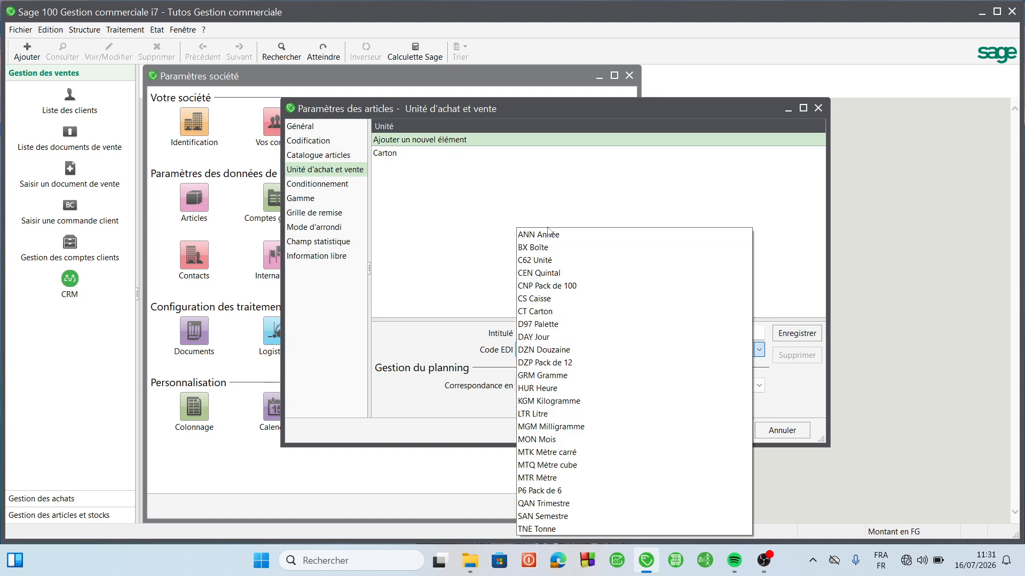
click(535, 248)
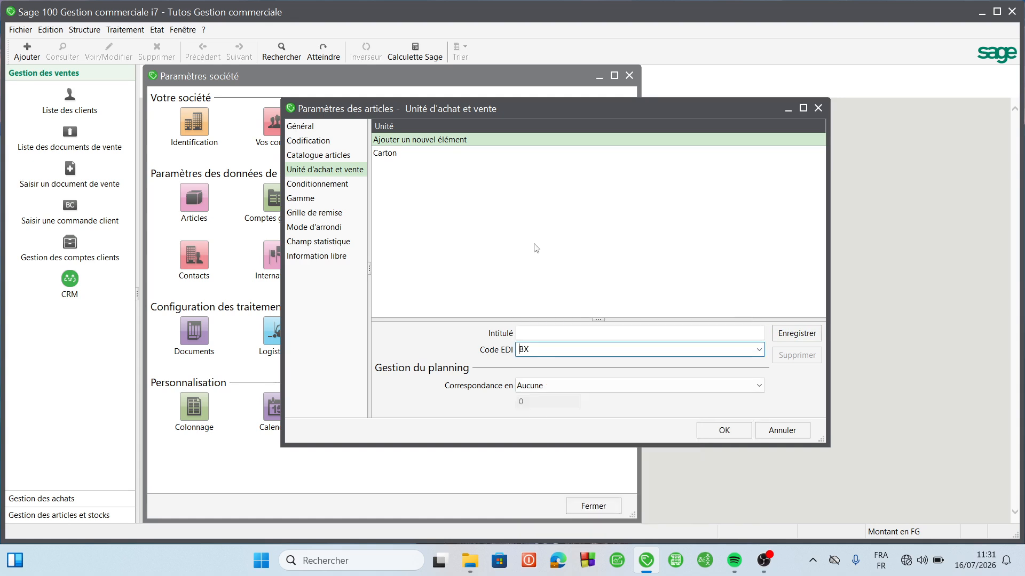
click(523, 334)
text(Boite)
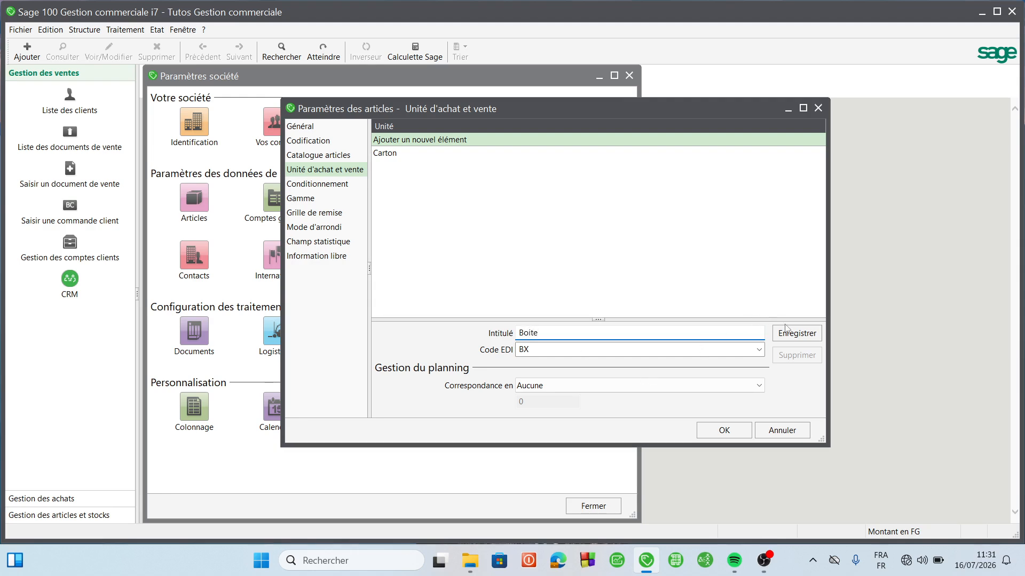
click(814, 333)
Step: Add and save a unit titled Kilogramme with EDI code KGM
text(Kilogramme)
click(551, 352)
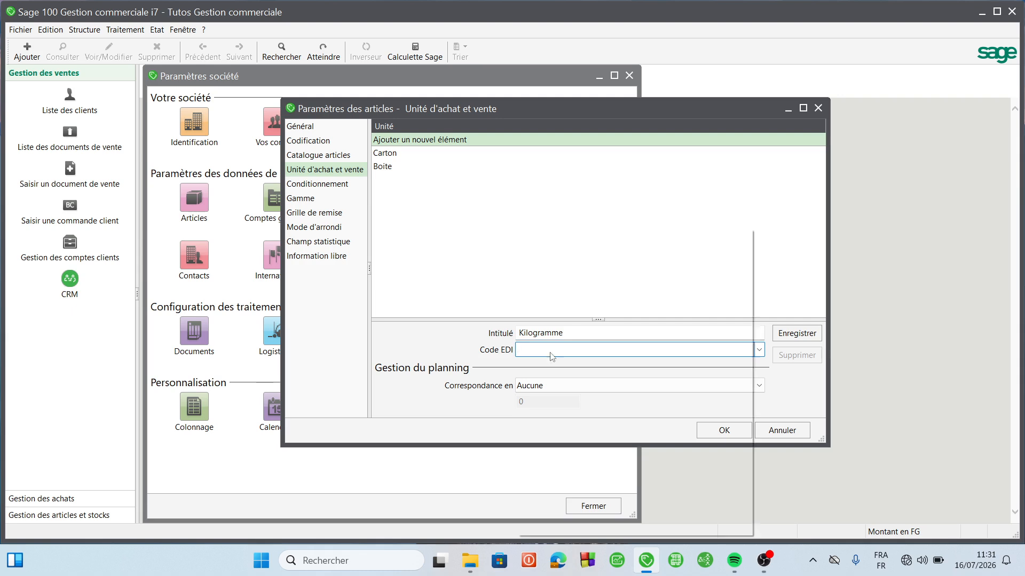
click(563, 401)
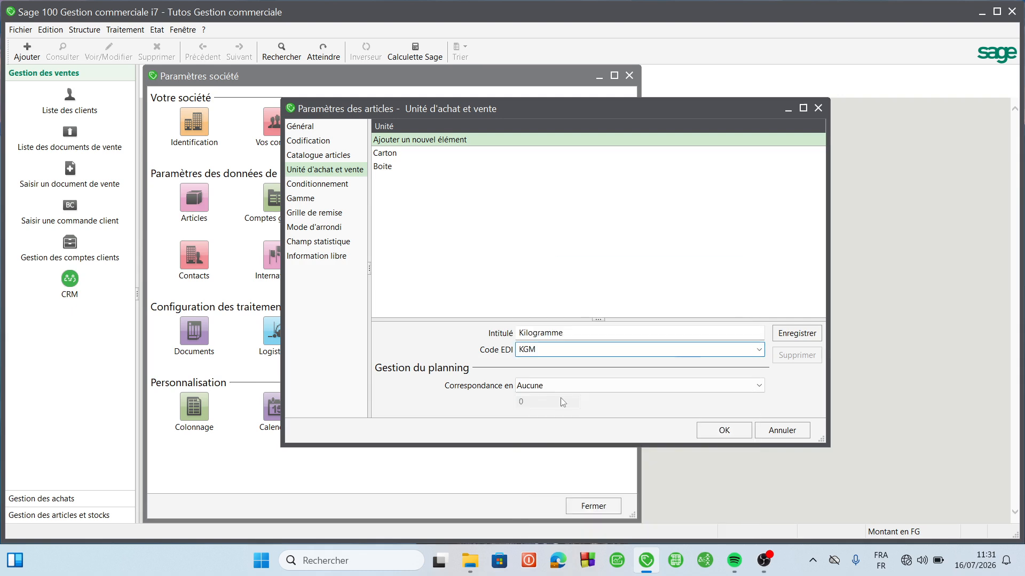
click(805, 340)
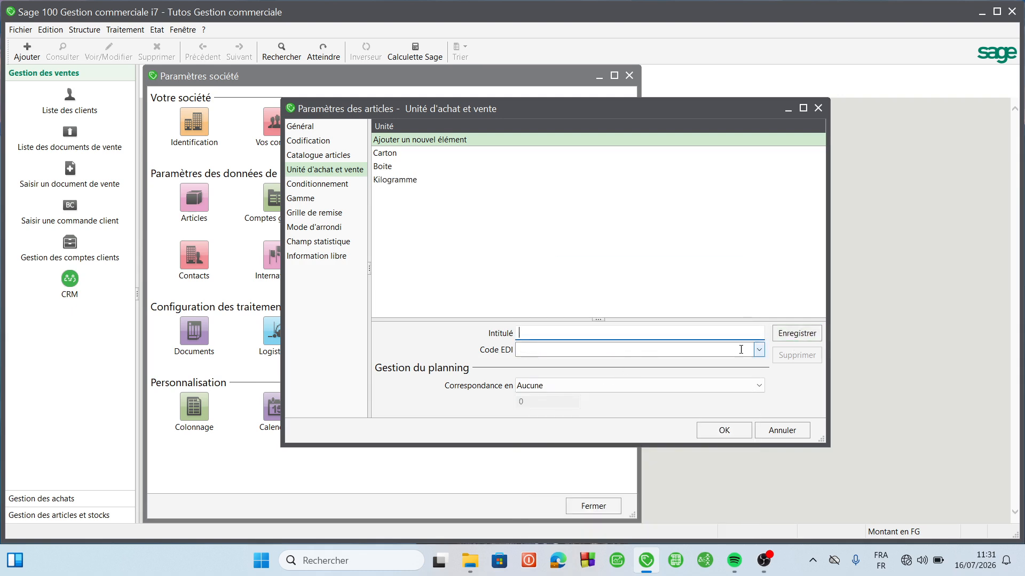
Step: Add and save a unit titled Litre with EDI code LTR
click(550, 350)
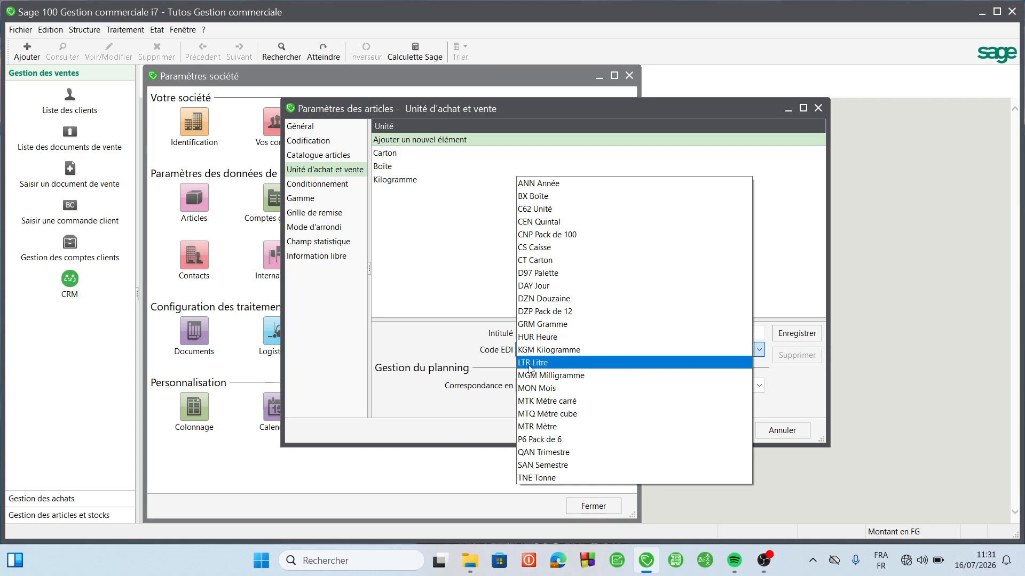
click(552, 362)
click(535, 332)
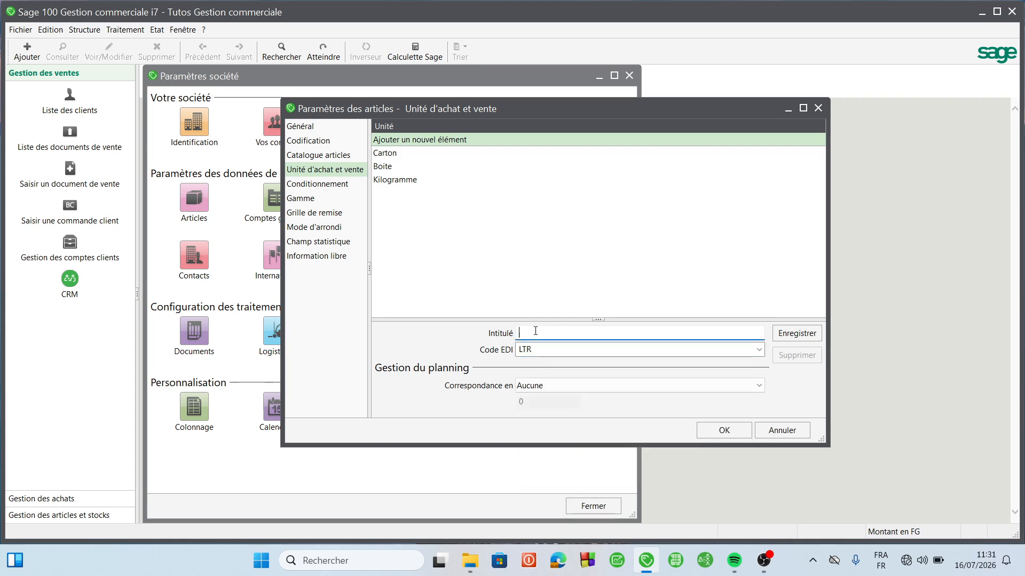
text(Litre)
click(815, 334)
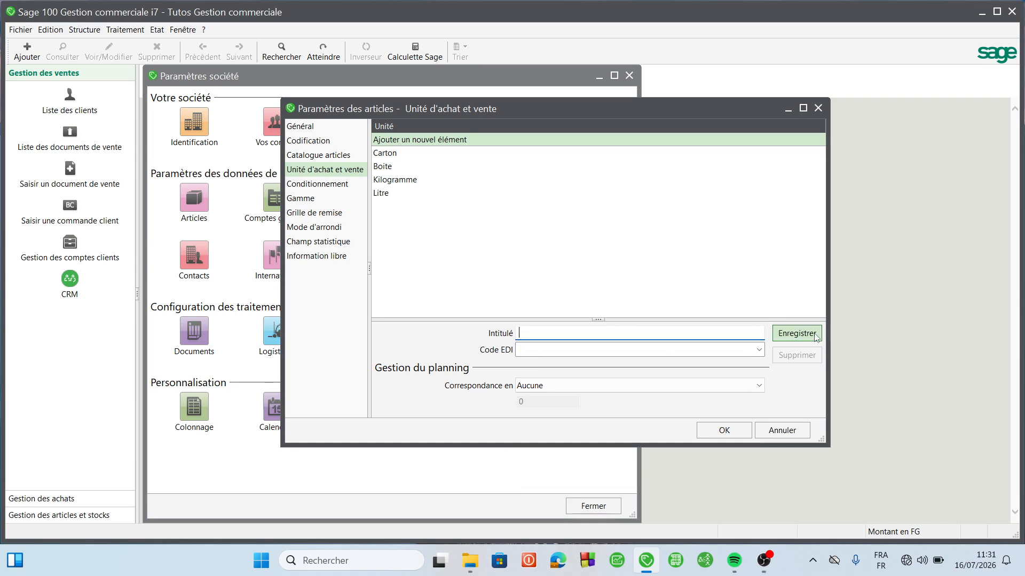
Step: Review the details of the saved units Carton, Boite, Kilogramme and Litre
click(391, 158)
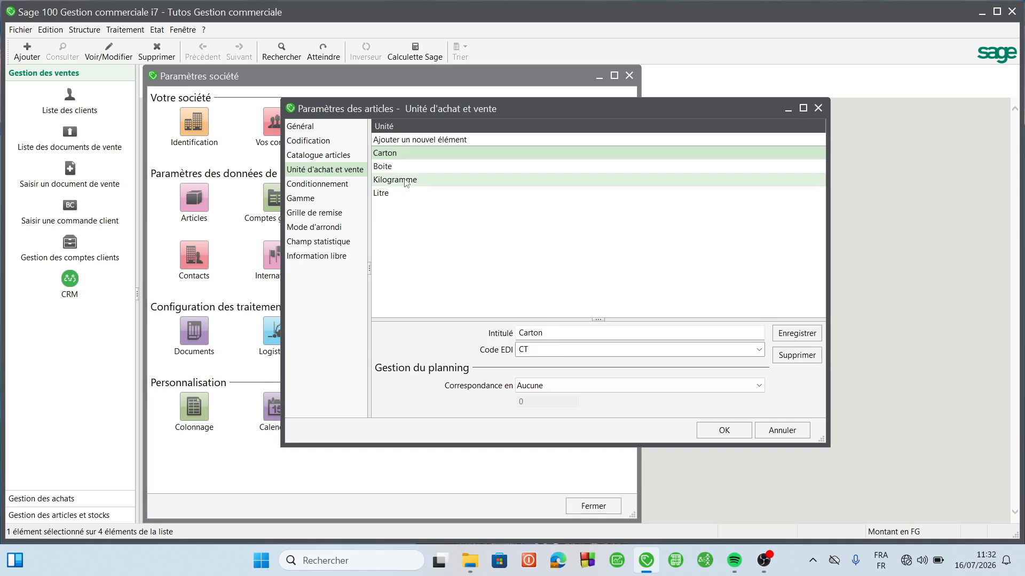
click(398, 180)
click(389, 167)
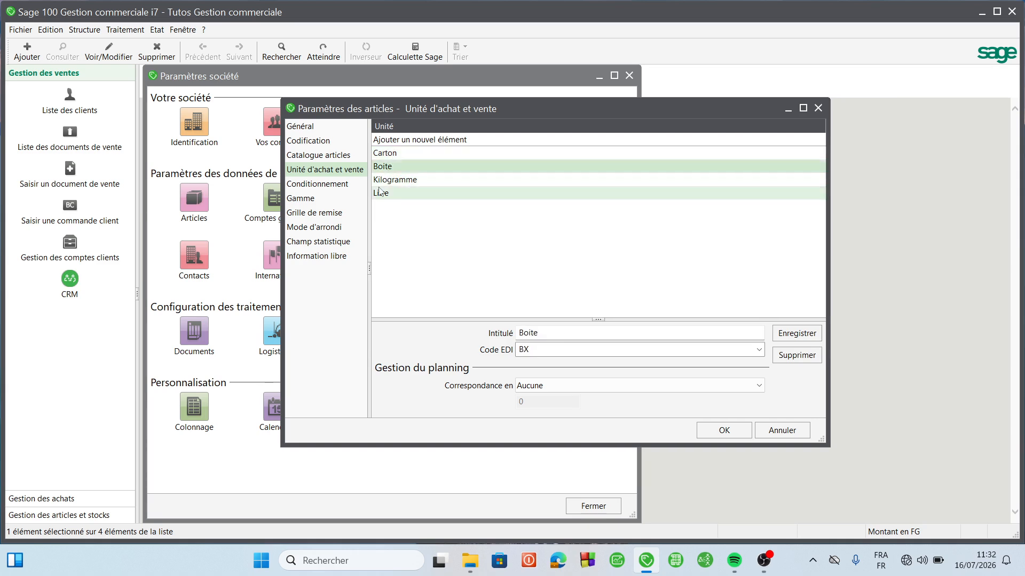
click(415, 192)
click(418, 185)
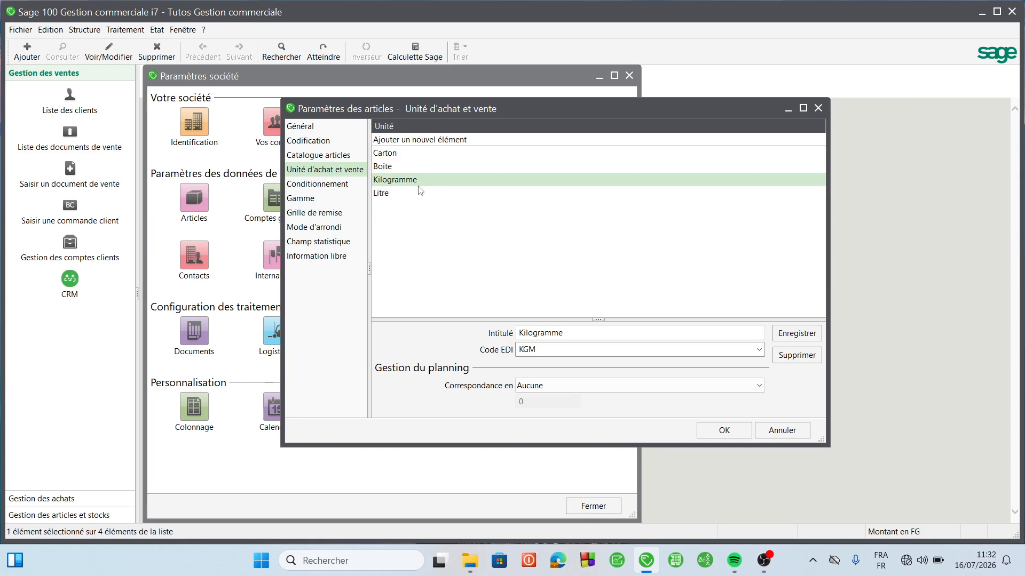
Step: Add and save a first-level category named Ordinateurs in the article catalogue
click(336, 156)
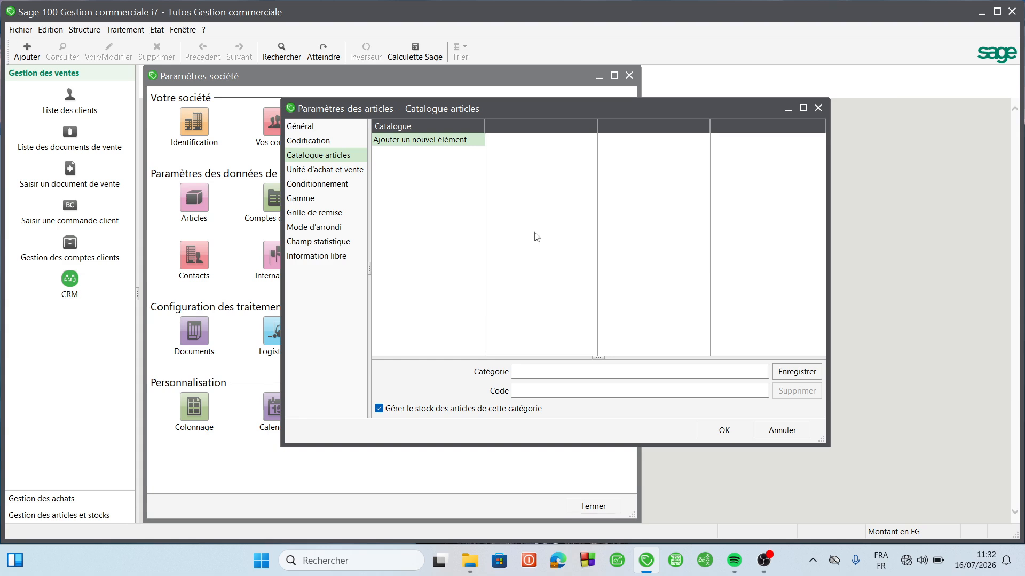
click(528, 374)
text(Ordinateur)
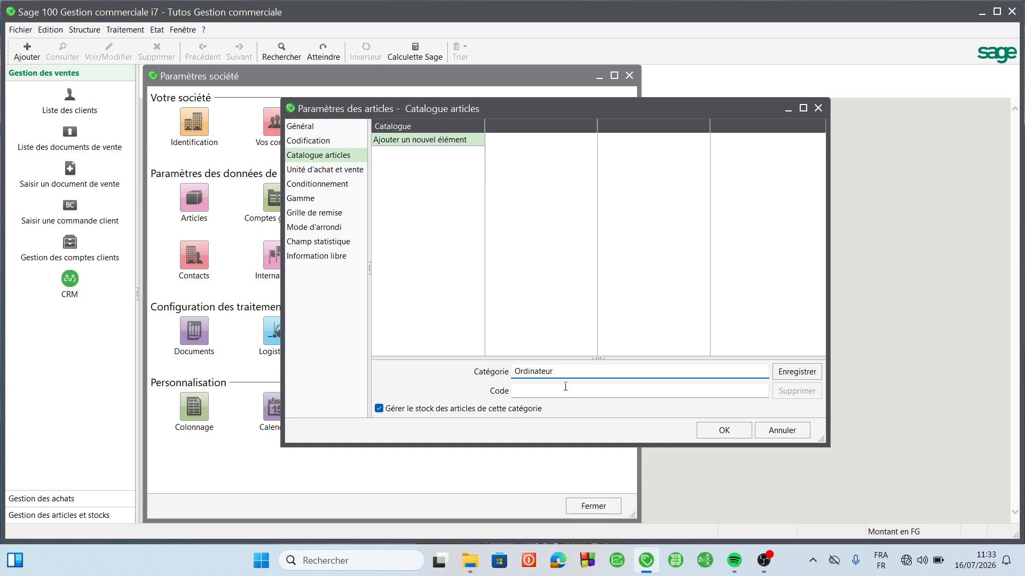
text(s)
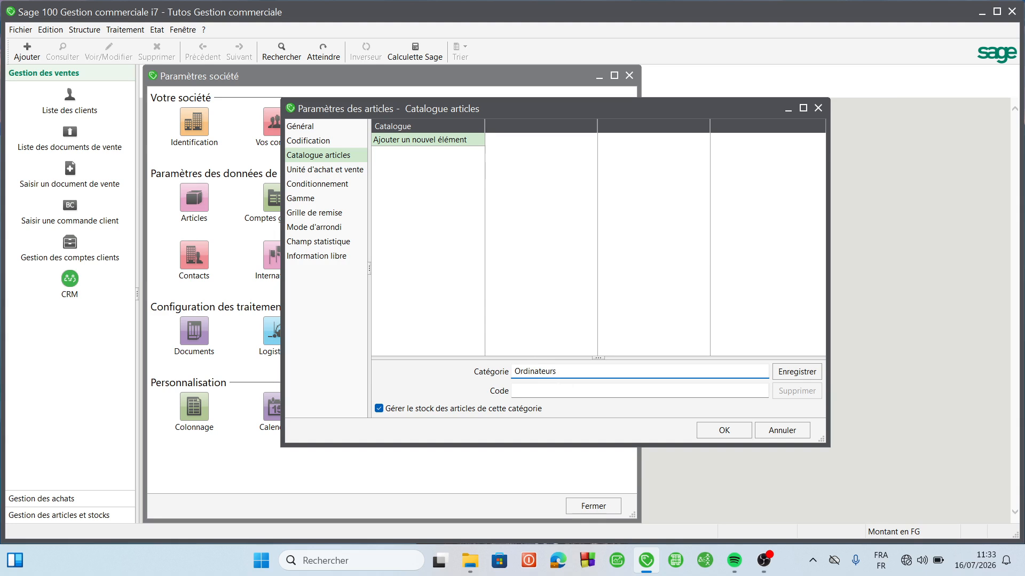
click(784, 372)
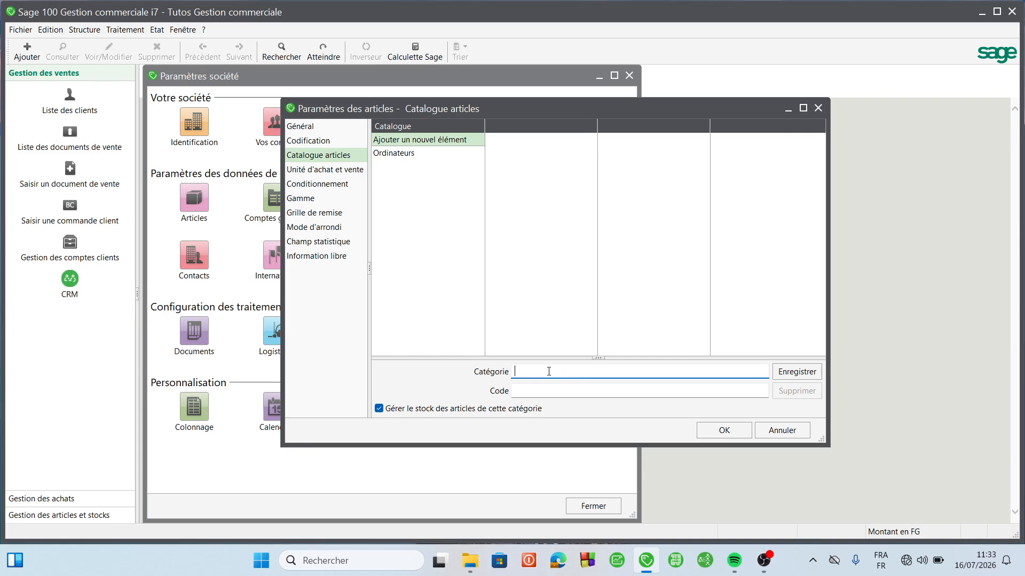
Step: Add and save a second first-level catalogue category named Alimentaire
text(Aliment)
text(ation)
key(BackSpace)
key(BackSpace)
key(BackSpace)
key(BackSpace)
text(ire)
click(800, 372)
Step: Check the Alimentaire and Ordinateurs categories, validate the article parameters and close the company settings
click(393, 155)
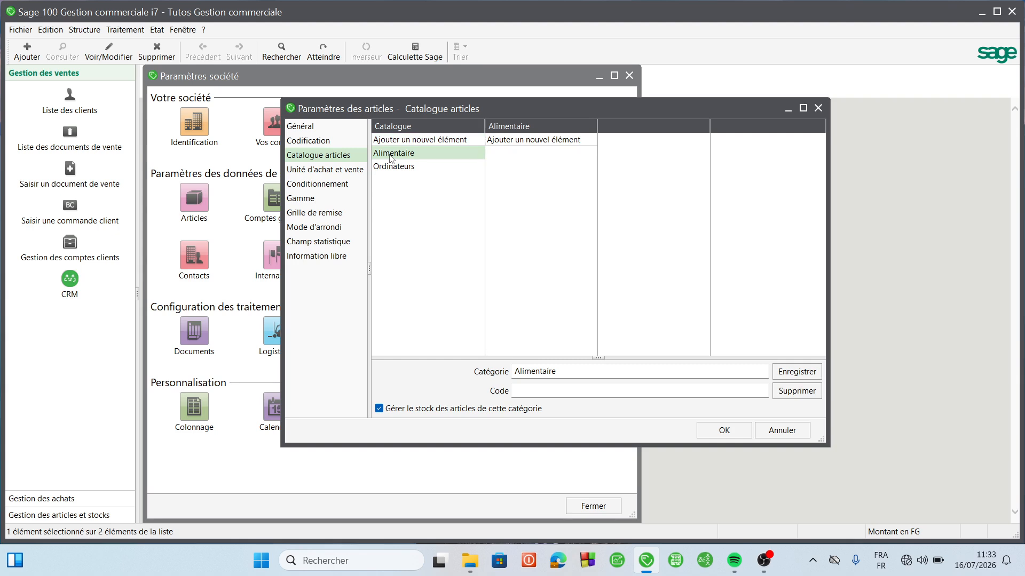
click(422, 167)
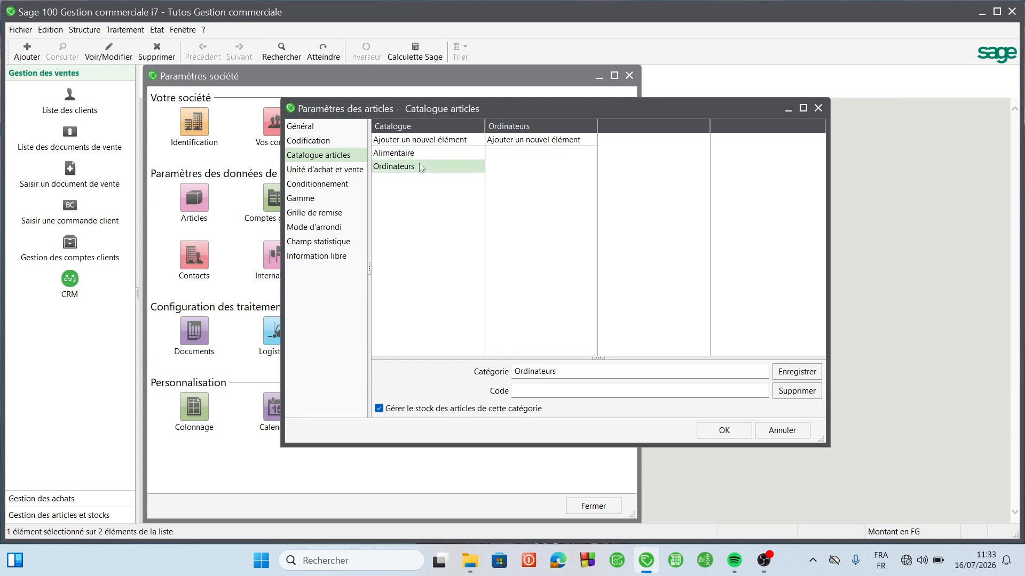
click(719, 436)
click(601, 506)
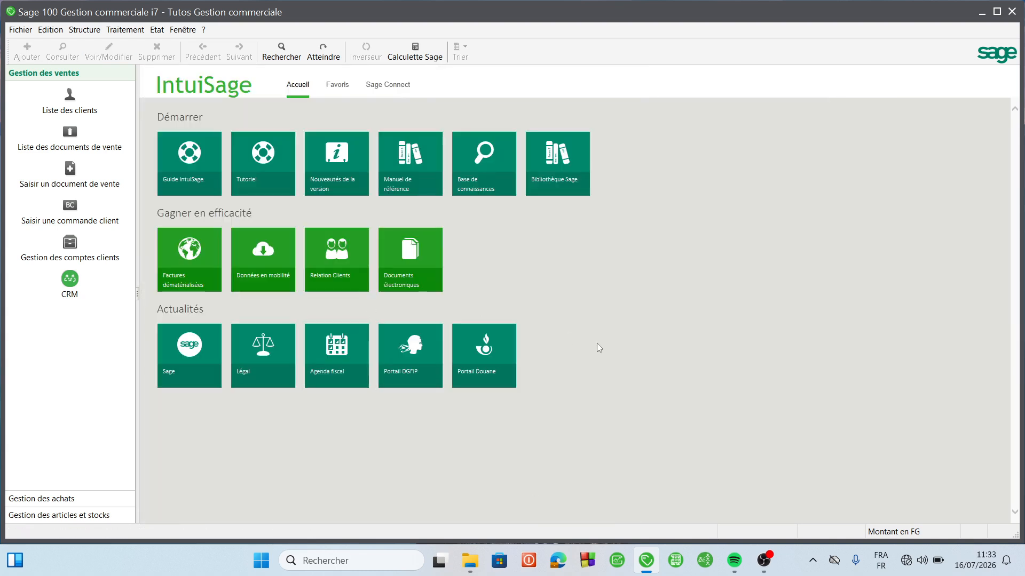
Step: Examine the sales units offered in a blank article family form and close the family list without creating one
click(83, 32)
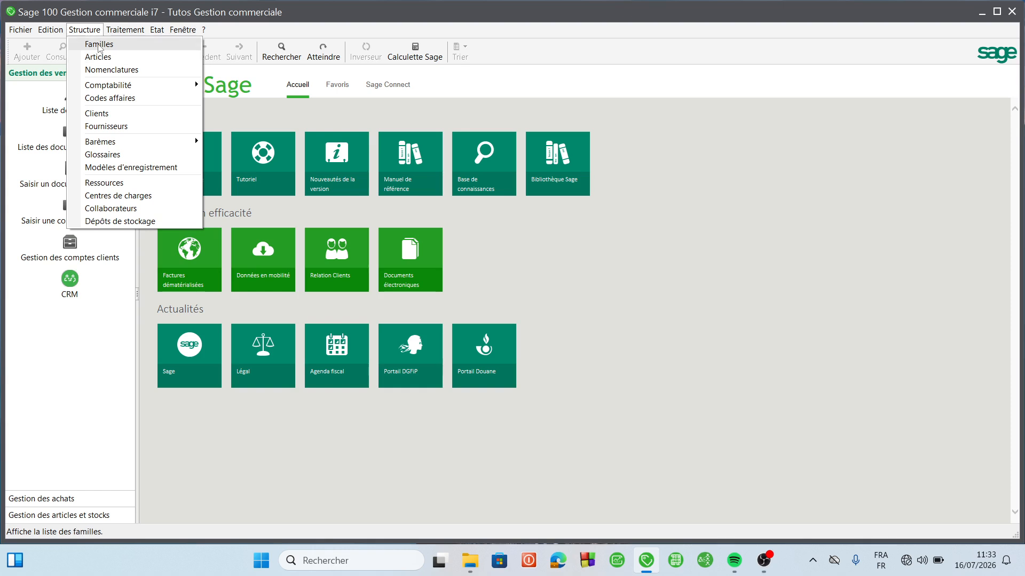
click(100, 45)
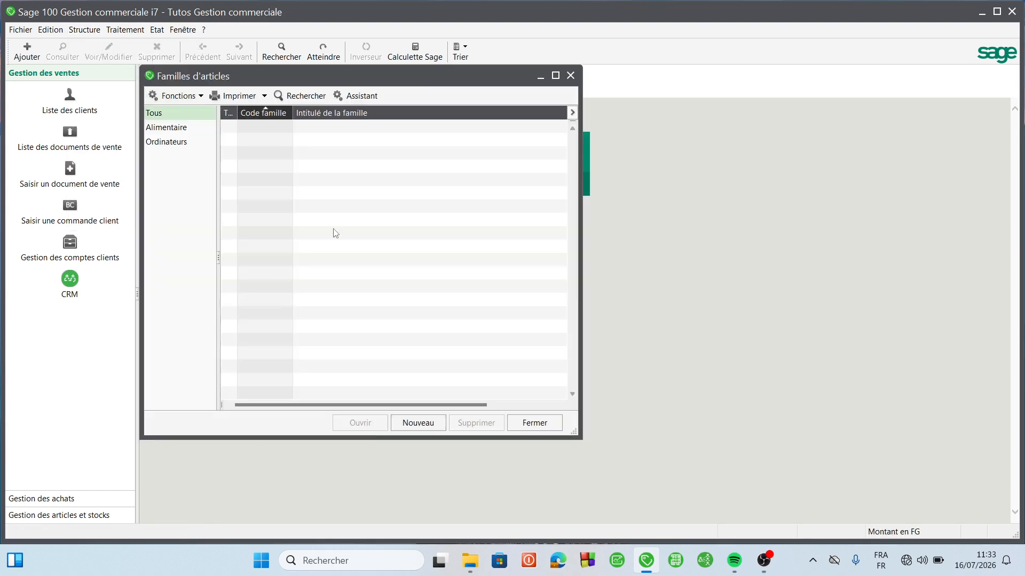
key(ctrl+n)
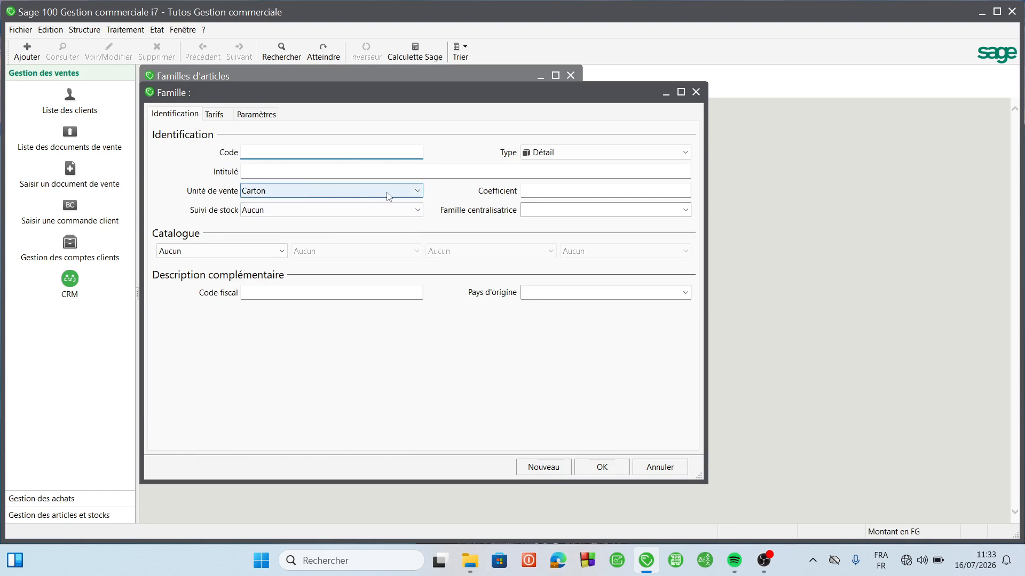
click(418, 195)
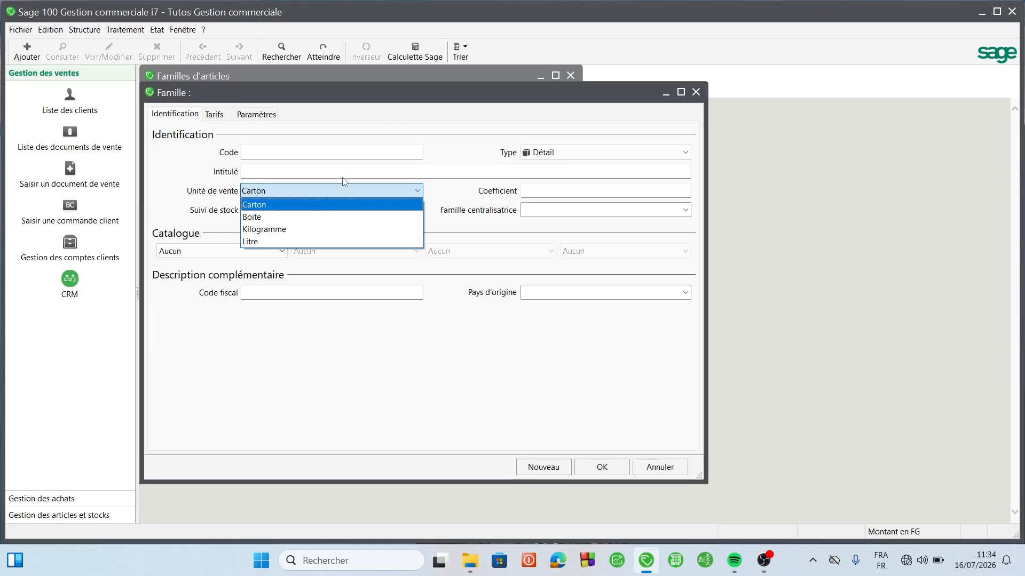
click(566, 405)
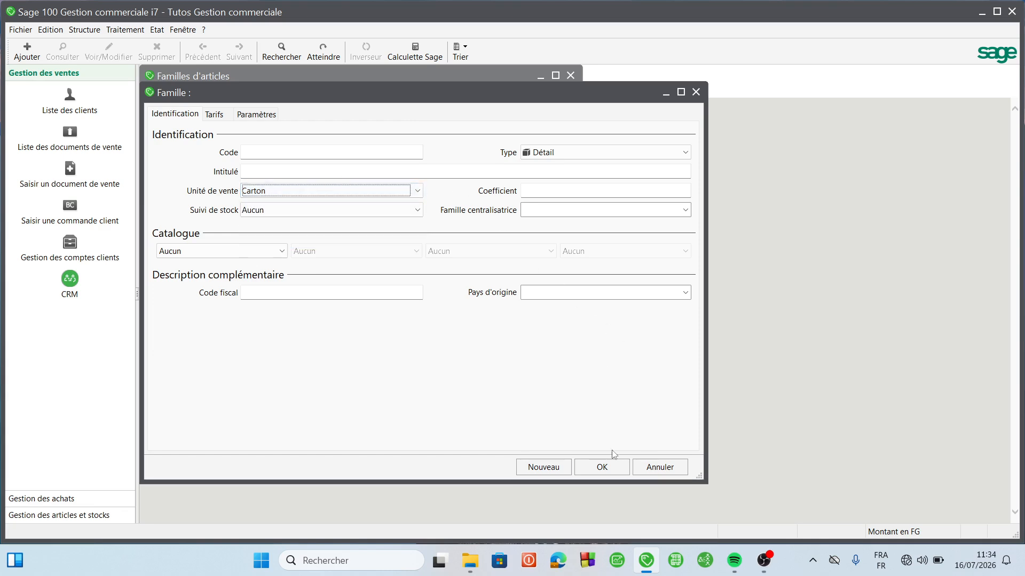
click(602, 468)
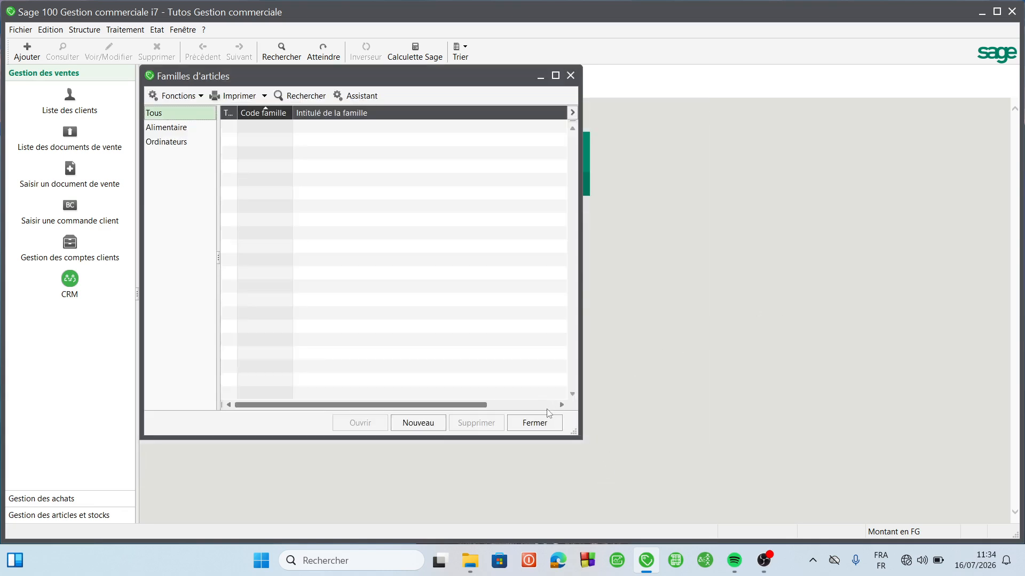
click(535, 423)
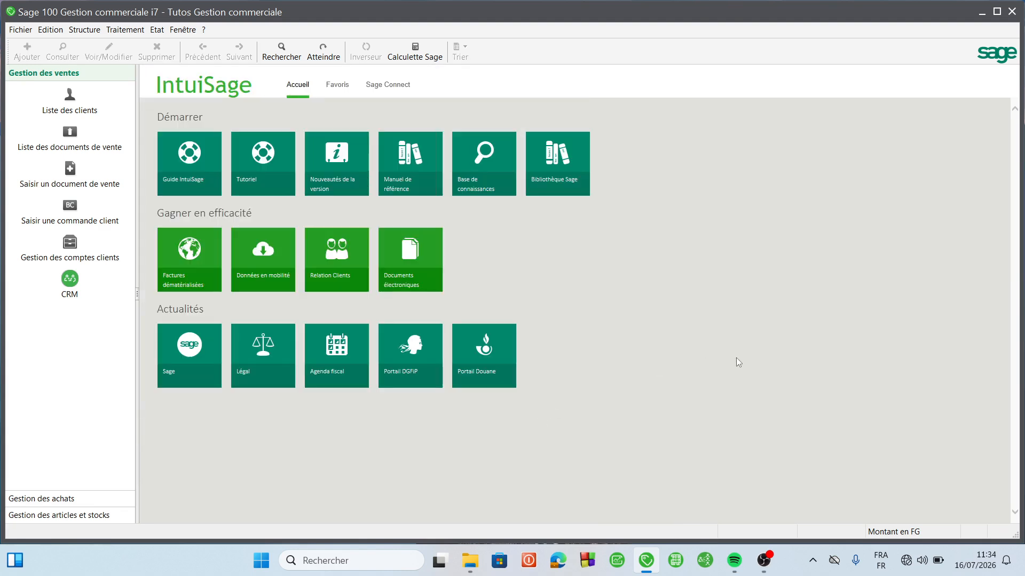